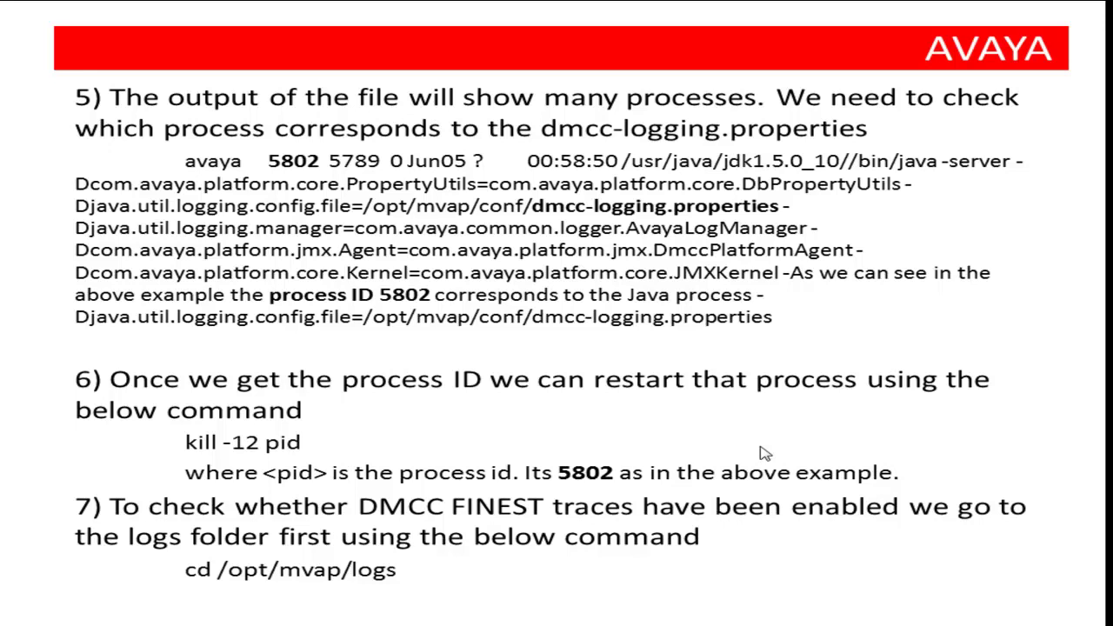
Advance the slideshow to the slide covering tailing dmcc-trace.log.0, sample FINEST output and reverting to FINE
left_click(763, 452)
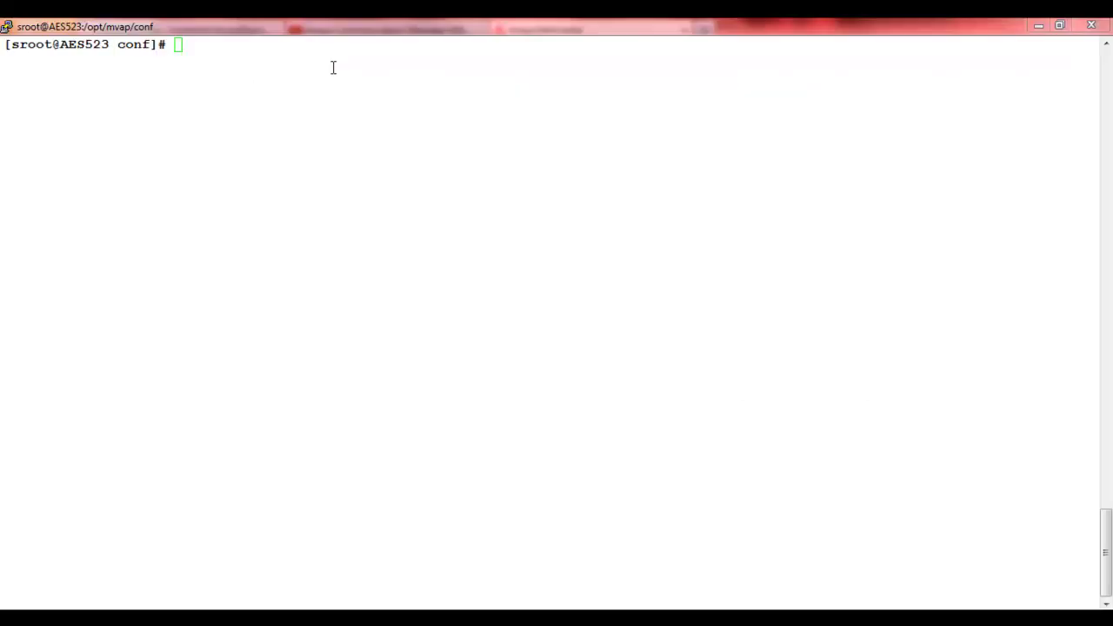
Change to /opt/mvap/conf with cd and list its files with ll
left_click(333, 67)
type("cd /opt")
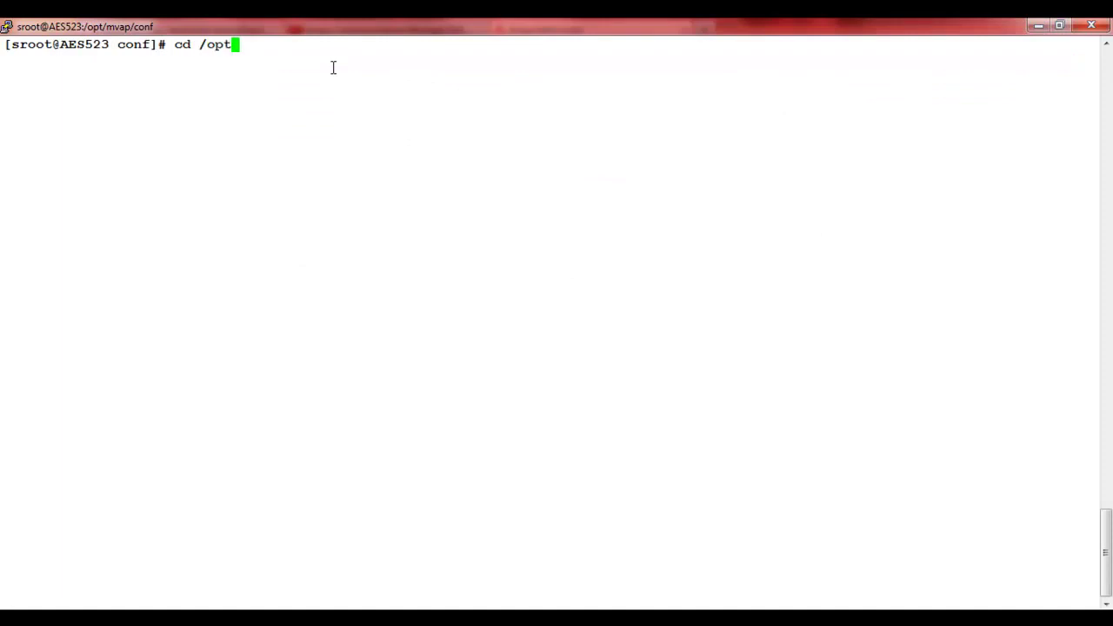
type("/mvap/conf")
key("Return")
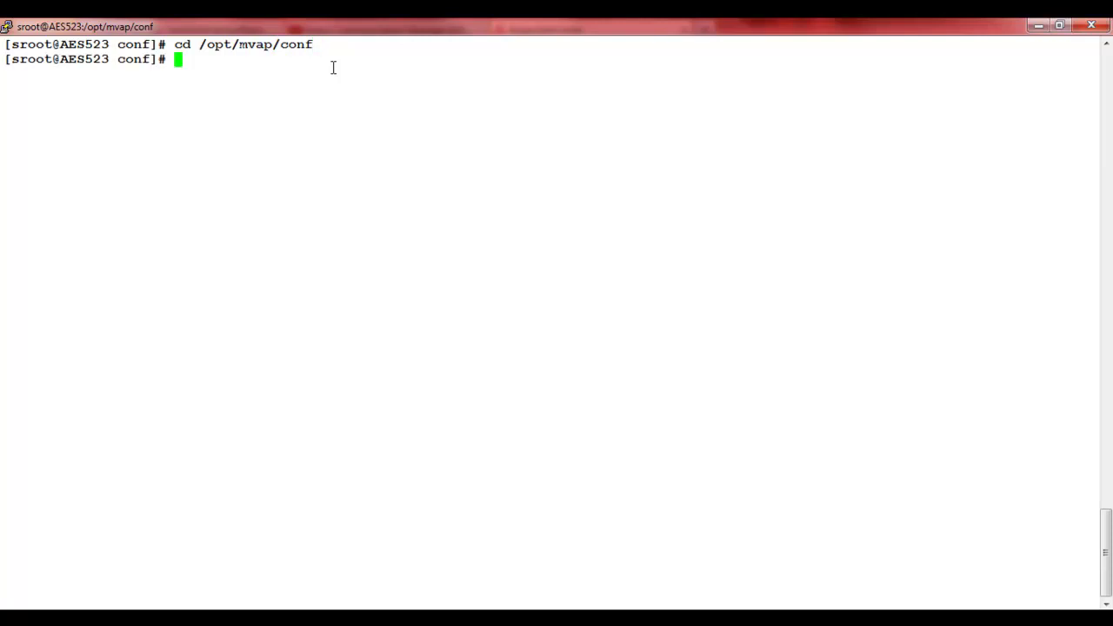
type("ll")
key("Return")
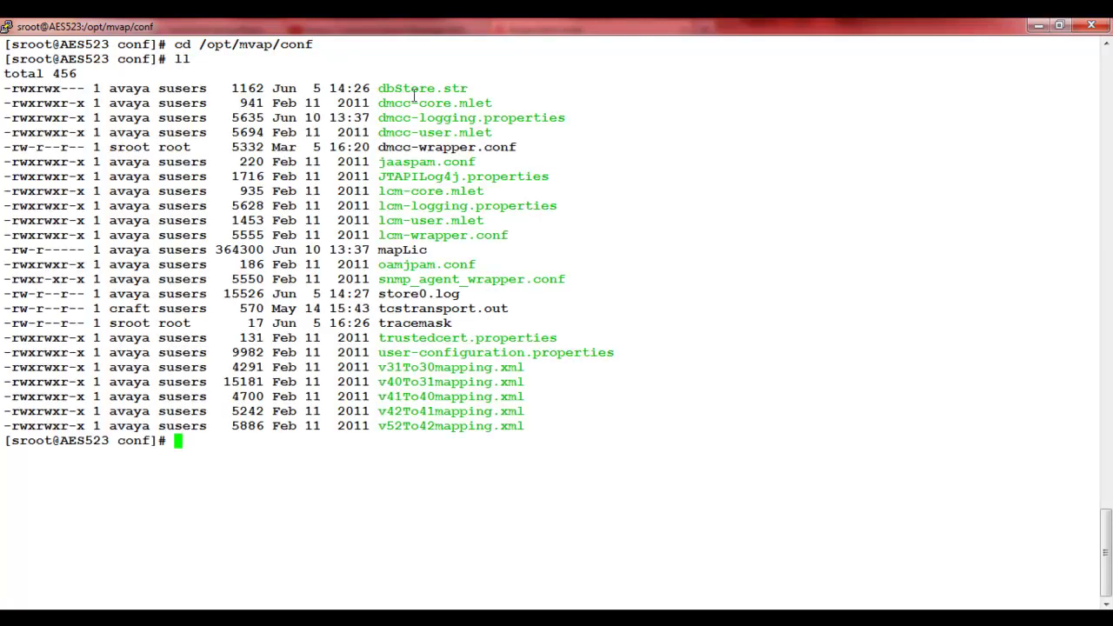
Enter vi dmcc-logging.properties at the prompt using the copied file name
double_click(458, 120)
key("ctrl+c")
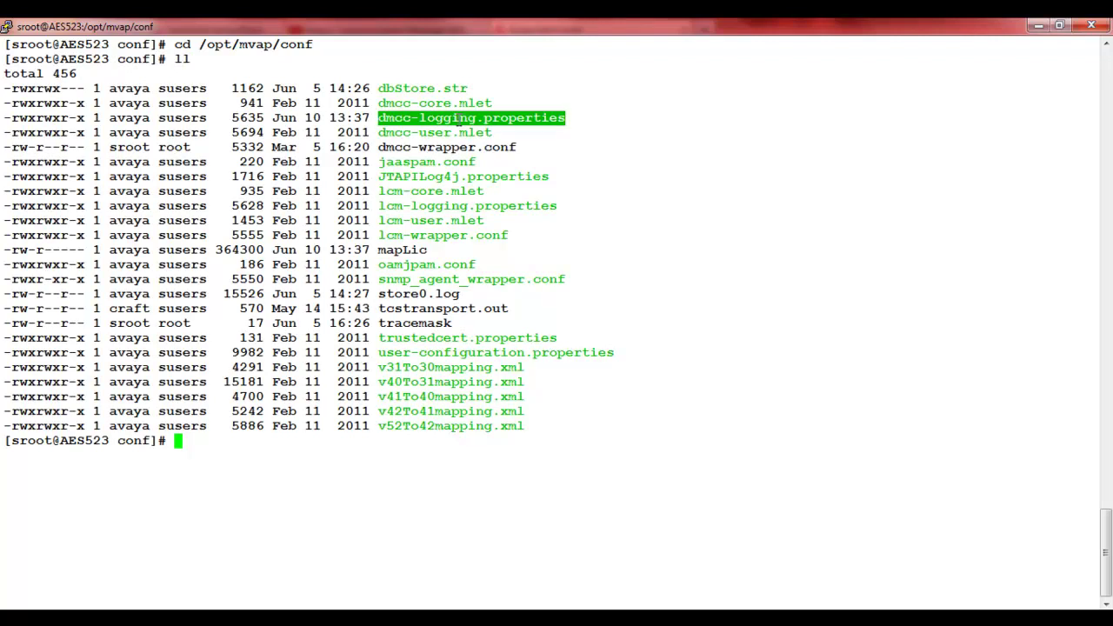
type("vi")
right_click(238, 444)
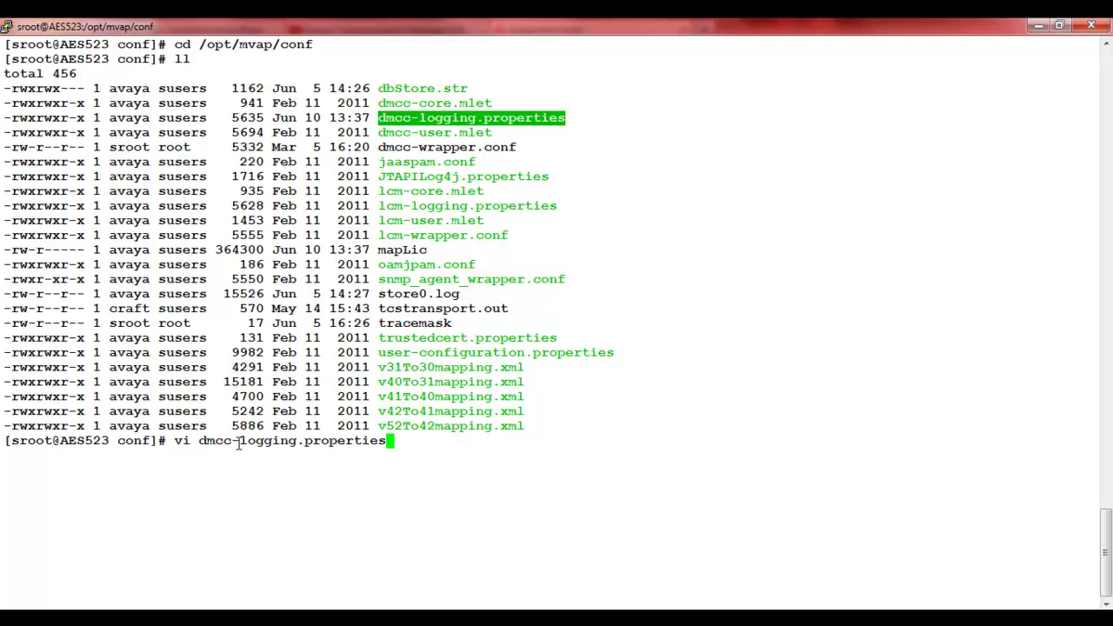
Open dmcc-logging.properties in vi and change the global .level from FINE to FINEST
key("Return")
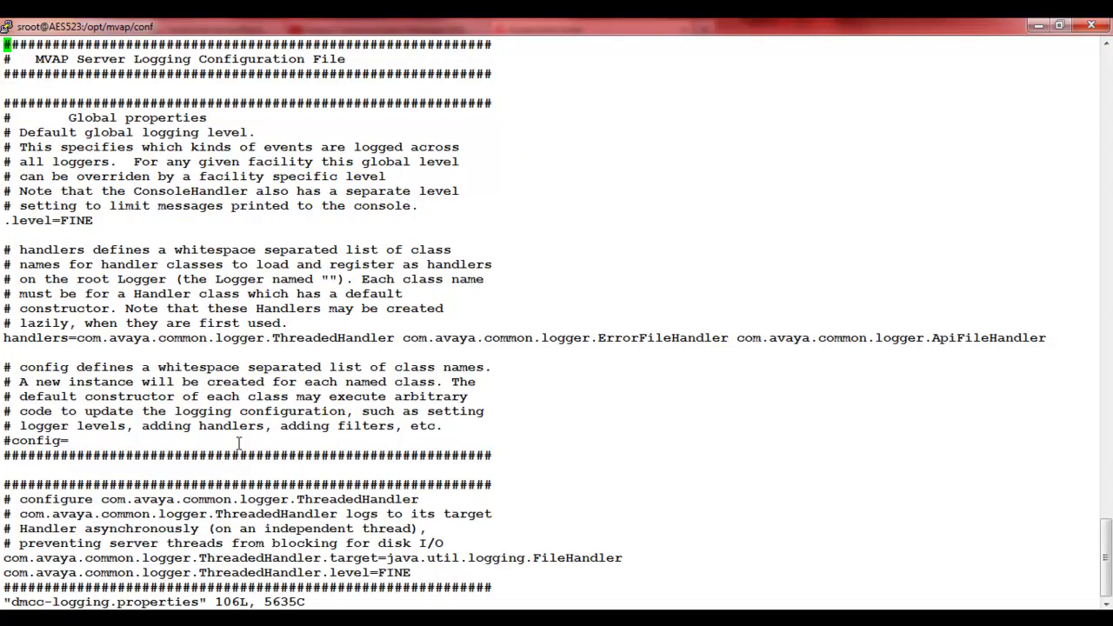
key("Down")
key("Down")
key("Down")
key("Down")
key("Down")
key("Down")
key("Down")
key("Down")
key("Down")
key("Down")
key("Down")
key("Down")
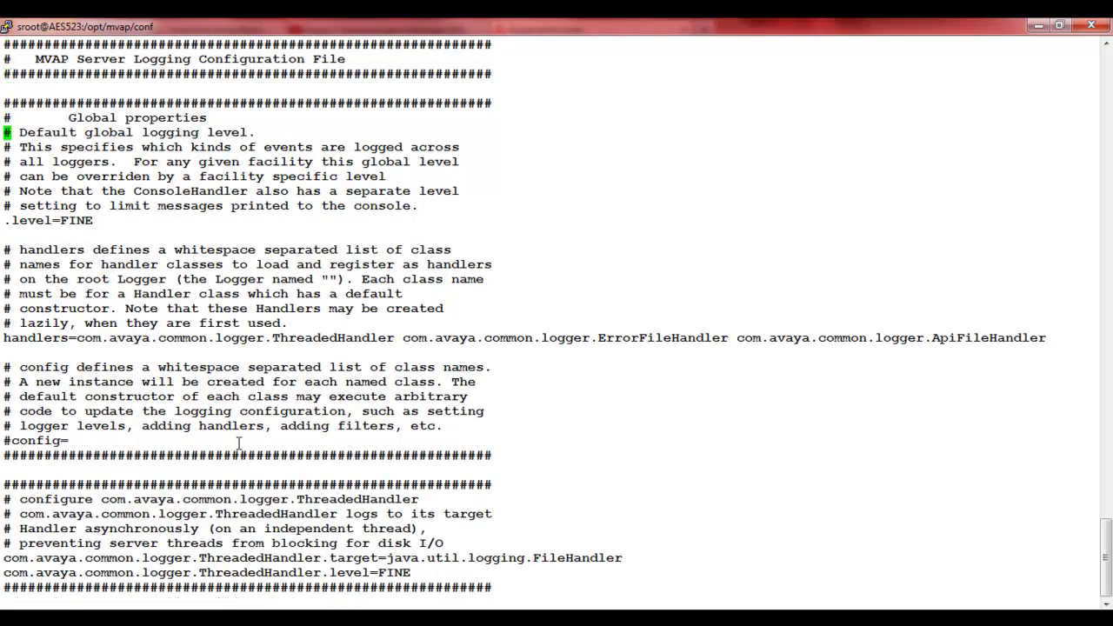
key("Right")
key("Right")
key("Right")
key("Right")
key("Right")
key("Right")
key("Right")
key("Right")
key("Right")
key("Right")
key("Right")
type("ST")
left_click_drag(256, 132, 80, 132)
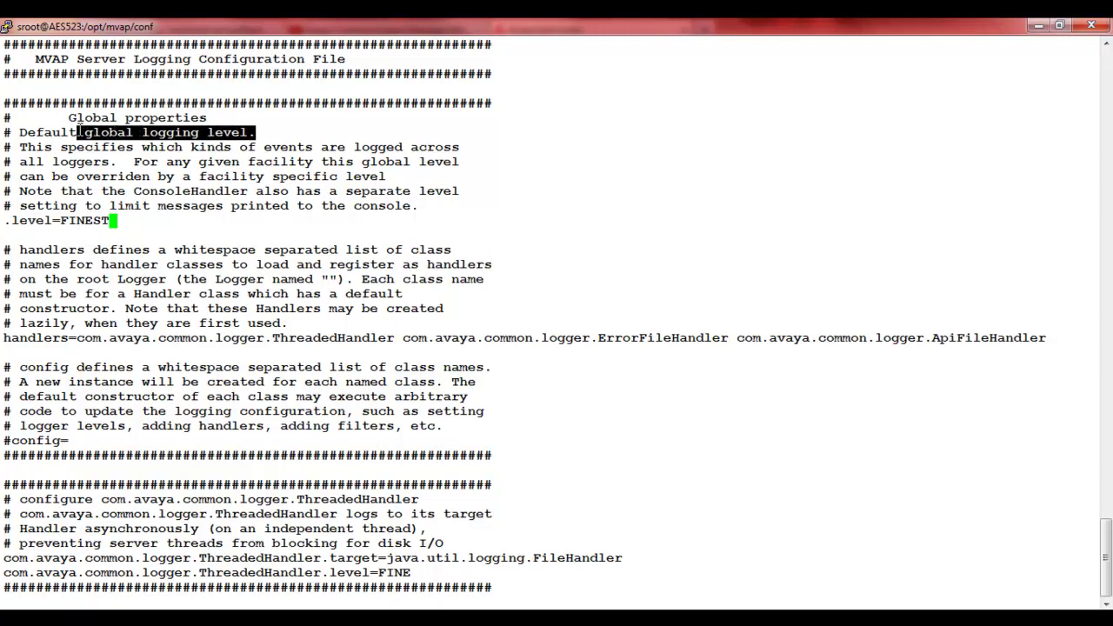
left_click(137, 235)
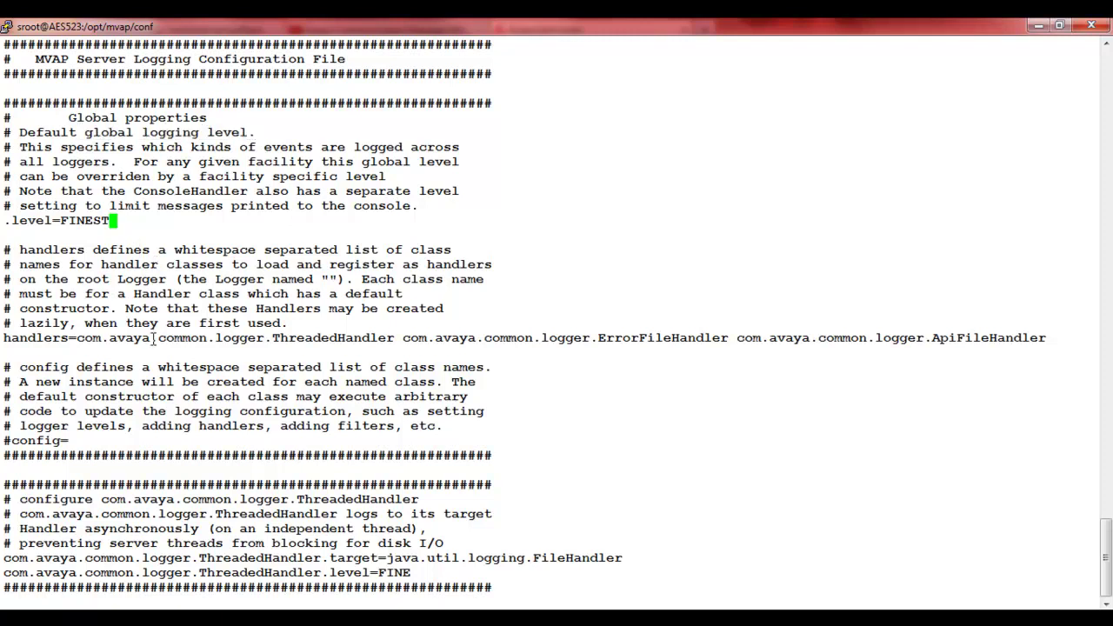
Change the ThreadedHandler level from FINE to FINEST
key("Down")
key("Down")
key("Down")
key("Down")
left_click_drag(487, 499, 297, 499)
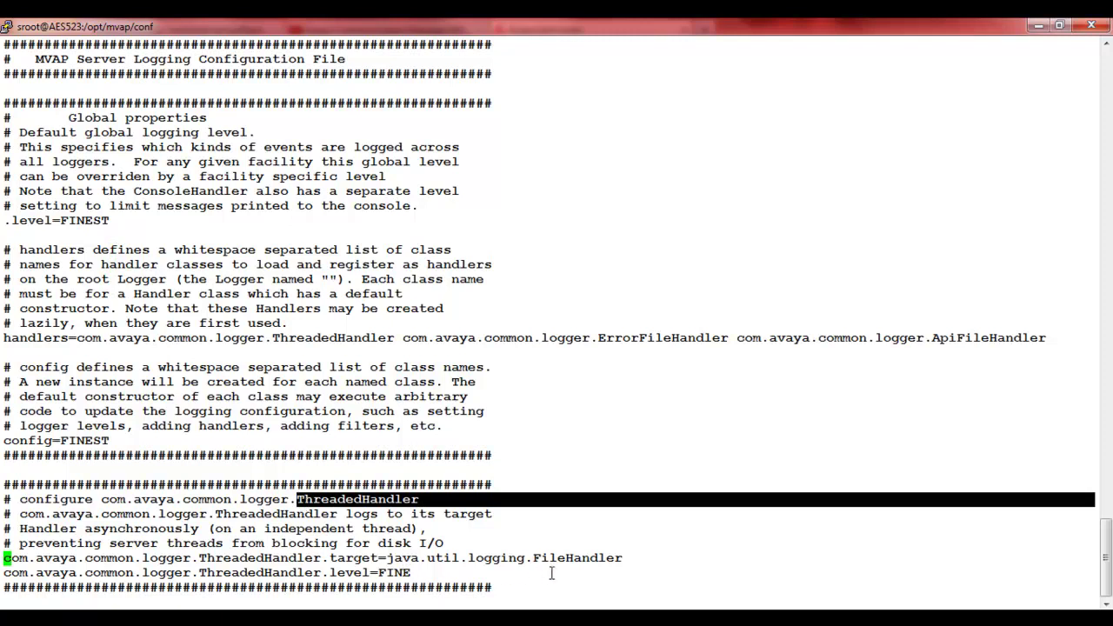
key("Down")
key("End")
type("ST")
left_click(551, 572)
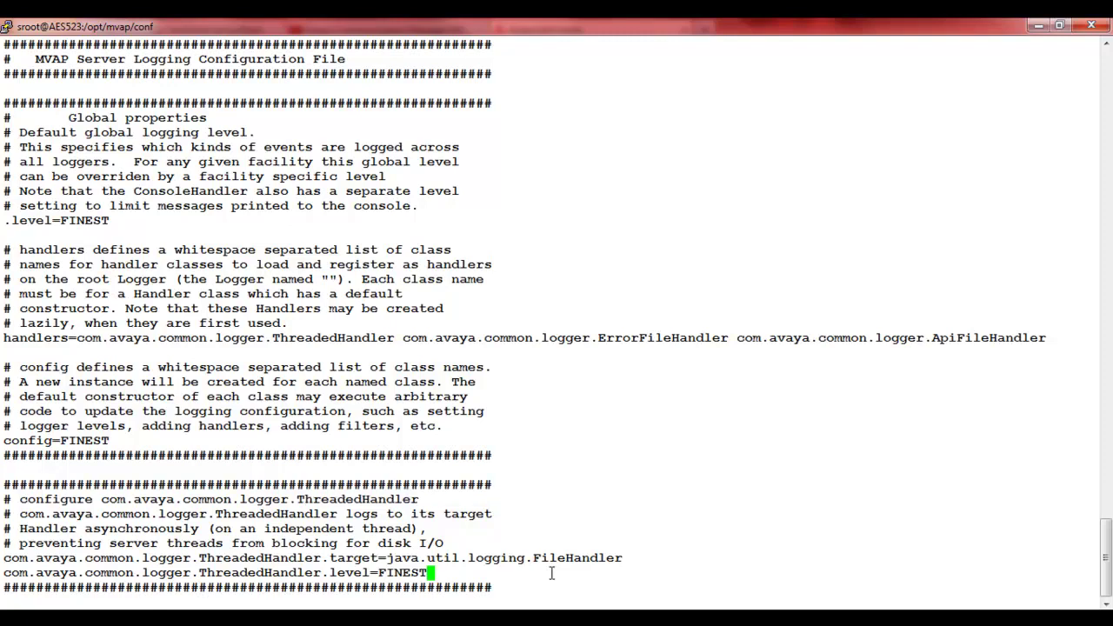
Change the FileHandler level to FINEST, noting its limit, count and dmcc-trace.log pattern
key("Down")
key("Down")
key("Down")
key("Down")
key("Down")
key("Down")
key("Down")
key("Down")
key("Down")
key("Down")
key("Down")
key("Down")
key("Down")
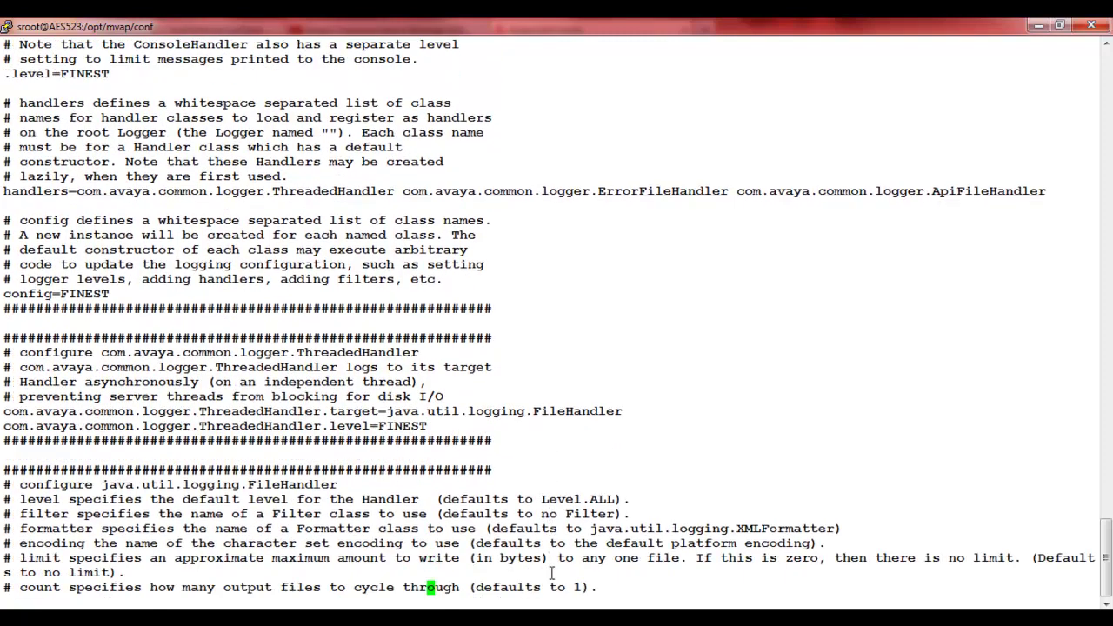
key("Down")
key("Down")
key("Down")
key("Down")
key("Down")
key("Down")
key("Down")
key("Down")
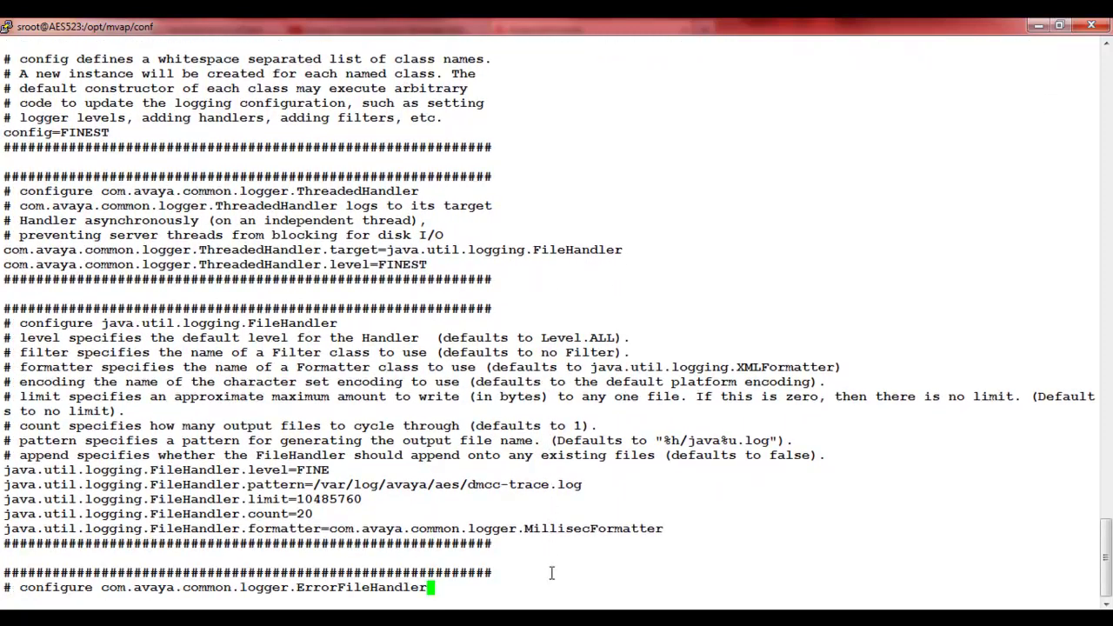
key("Up")
key("Up")
key("Up")
key("Up")
key("Up")
key("Up")
key("Up")
key("Up")
key("Up")
key("Down")
left_click_drag(343, 324, 210, 323)
left_click(373, 470)
type("ST")
left_click_drag(149, 499, 374, 501)
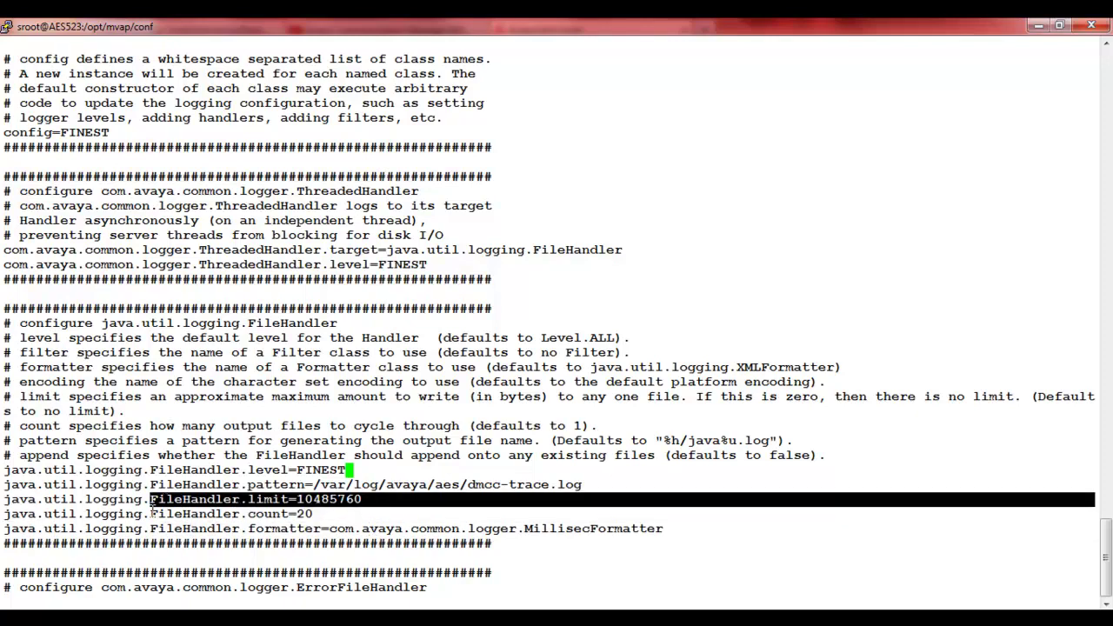
left_click_drag(151, 514, 314, 514)
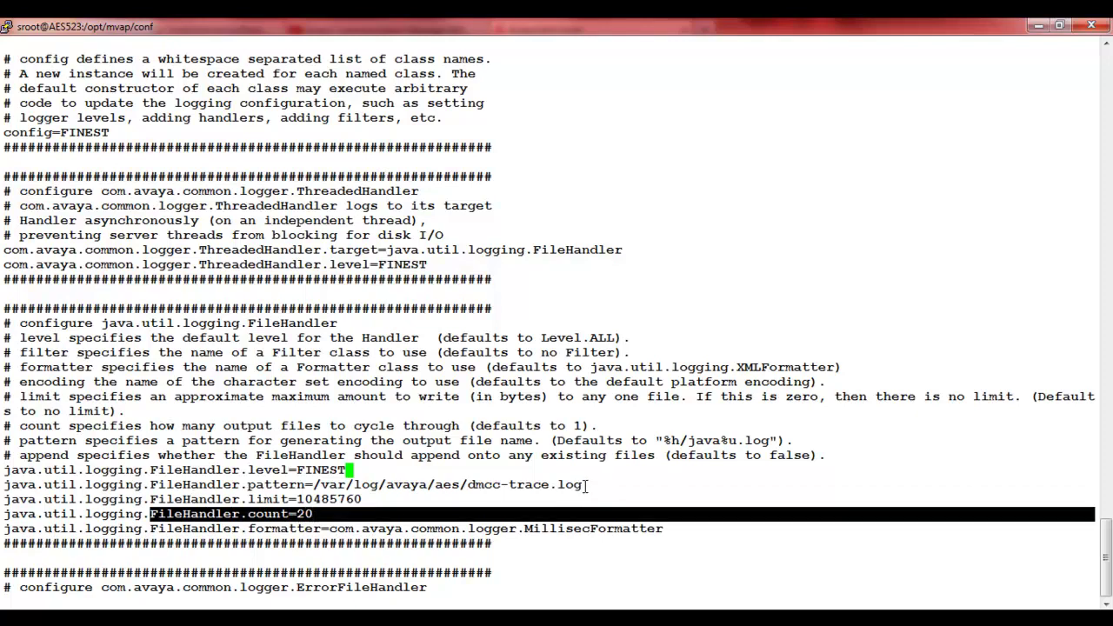
left_click_drag(584, 484, 468, 484)
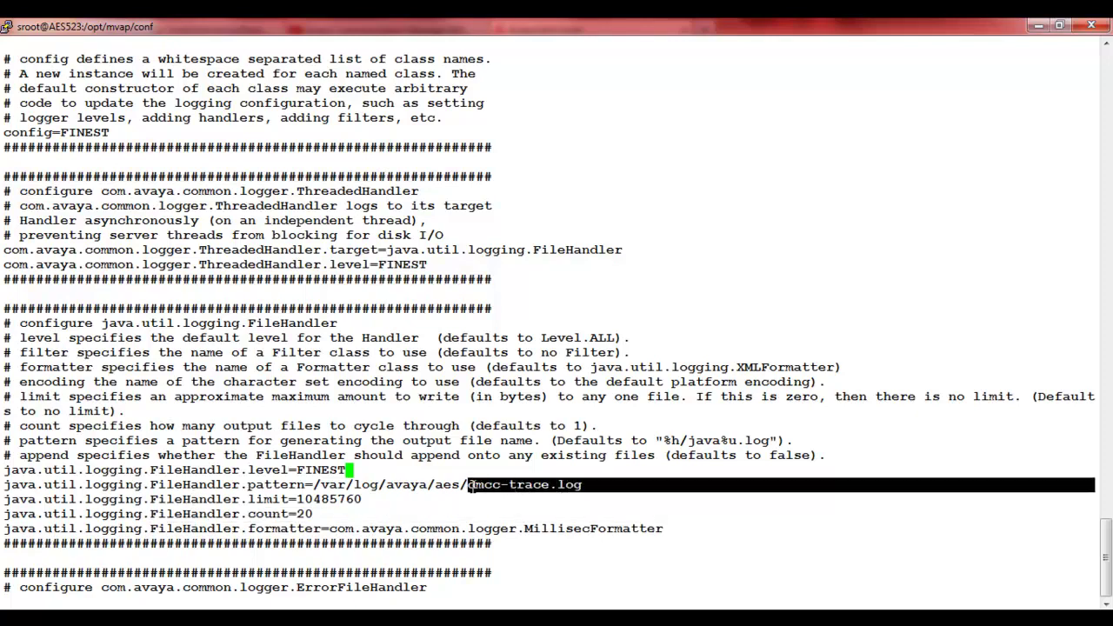
left_click(412, 564)
Move past the ErrorFileHandler, ApiFileHandler and Facility sections and save and quit with :wq!
key("Down")
key("Down")
key("Down")
key("Down")
key("Down")
key("Down")
key("Down")
key("Down")
key("Down")
key("Down")
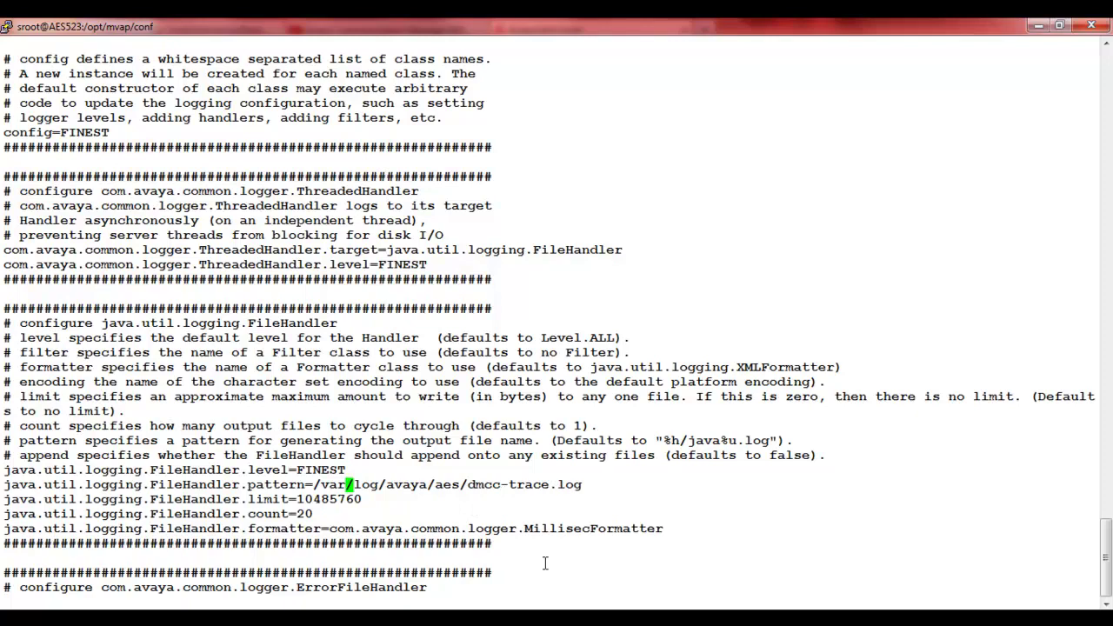
key("Down")
key("Down")
key("Down")
key("Down")
key("Down")
key("Down")
key("Down")
key("Down")
key("Down")
key("Down")
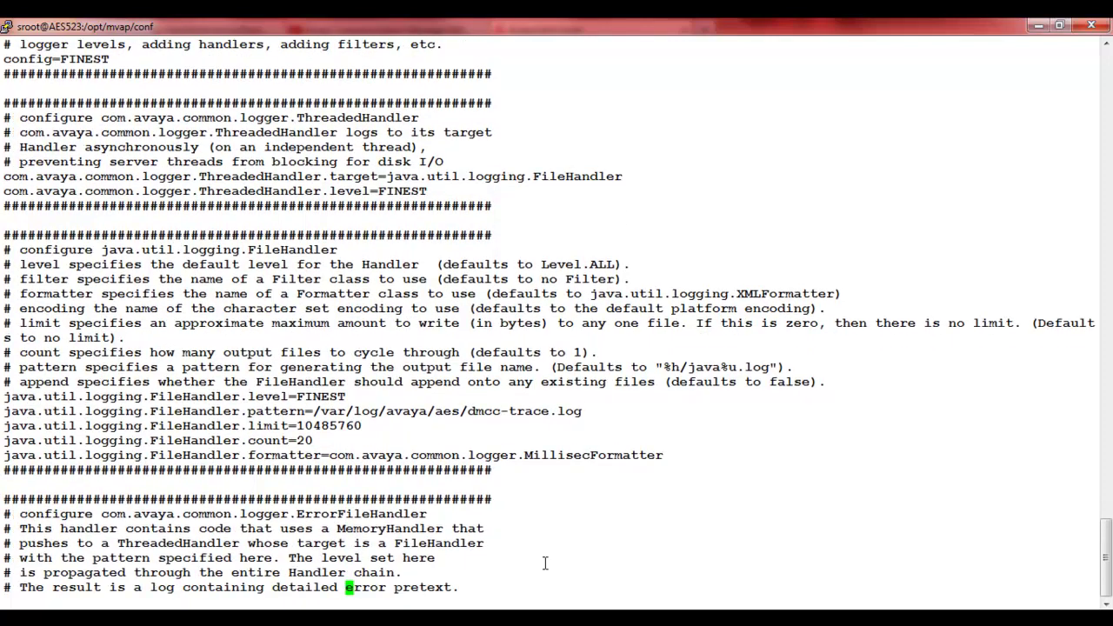
key("Down")
key("Down")
key("Down")
key("Down")
key("Down")
key("Down")
key("Down")
key("Down")
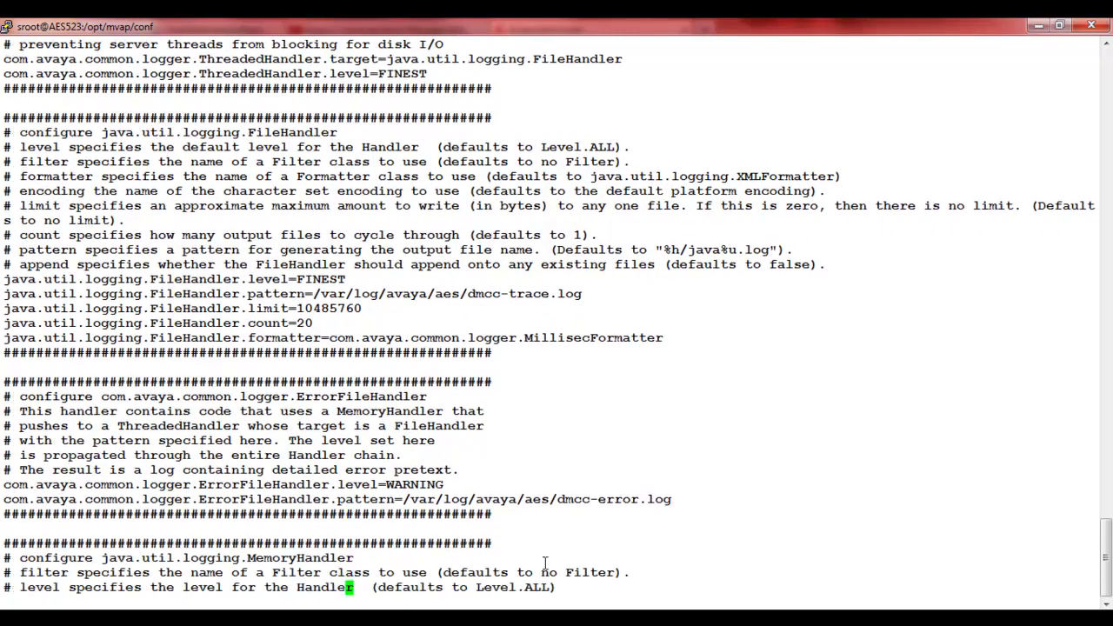
key("Down")
key("Down")
key("Down")
key("Down")
key("Down")
key("Down")
key("Down")
key("Down")
key("Down")
key("Down")
key("Down")
key("Down")
key("Down")
key("Down")
key("Down")
key("Down")
key("Down")
key("Down")
key("Down")
key("Down")
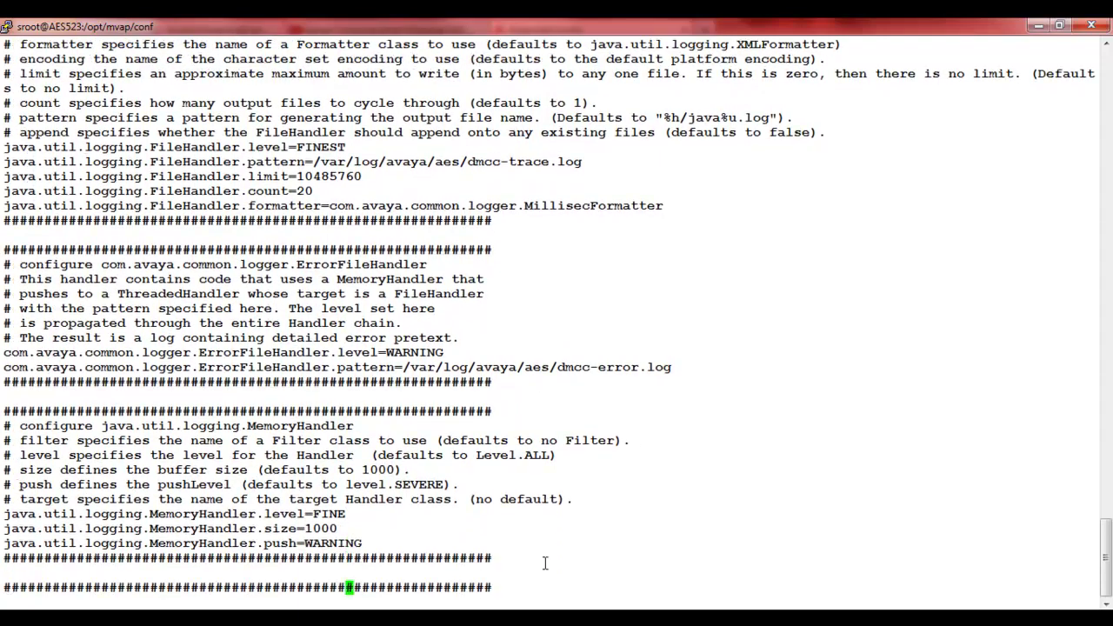
key("Down")
key("Down")
key("Down")
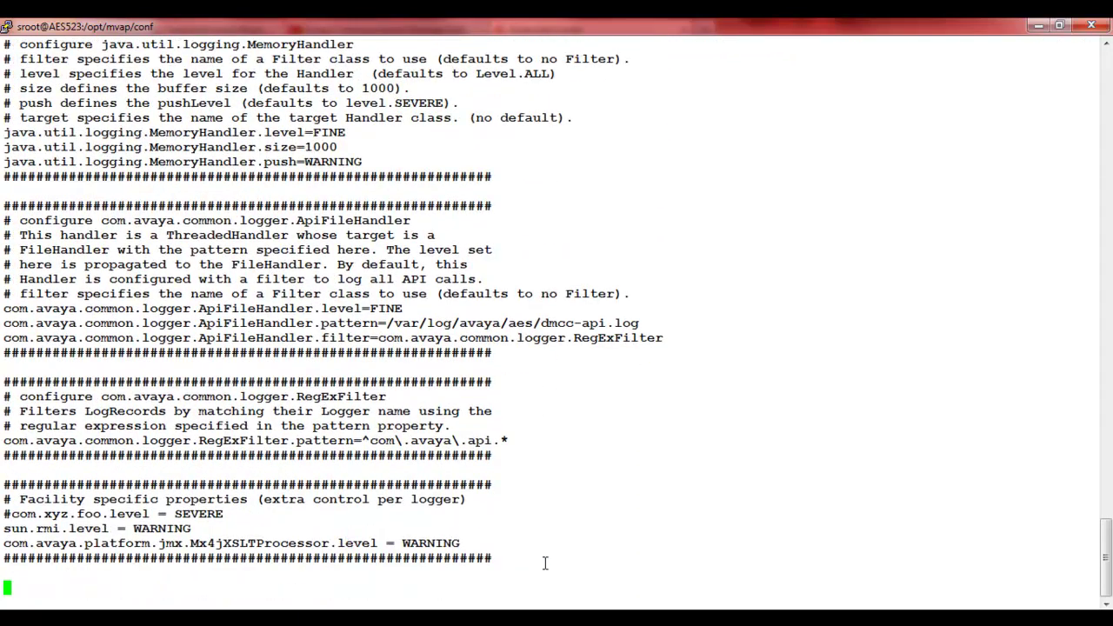
type(":wq!")
key("Return")
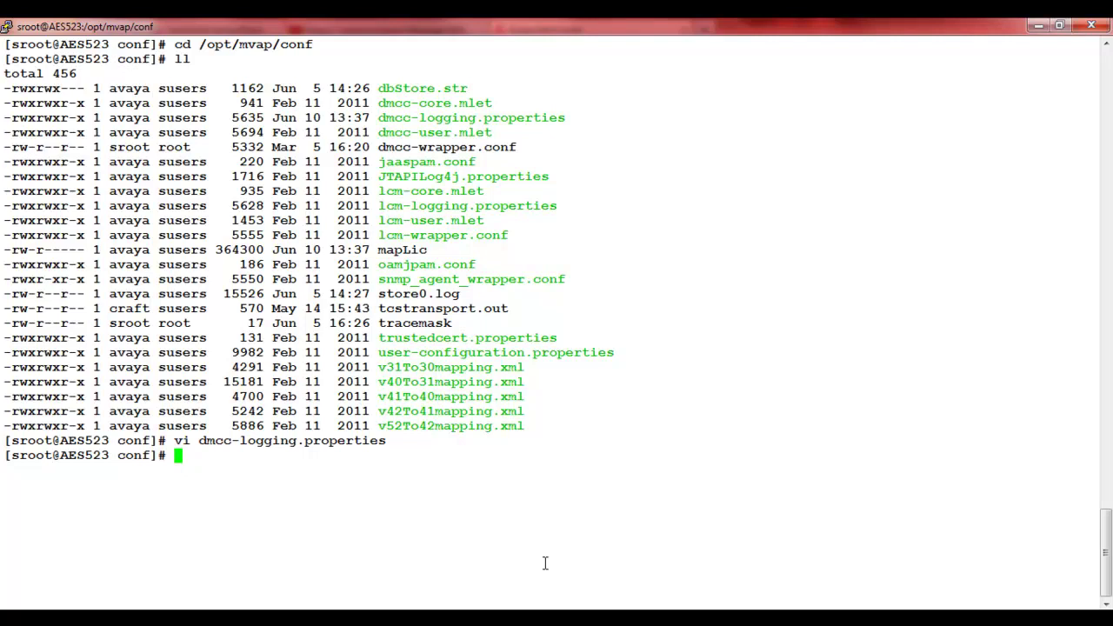
List the running java processes with ps -ef|grep java
type("ps -ef\\ grep ")
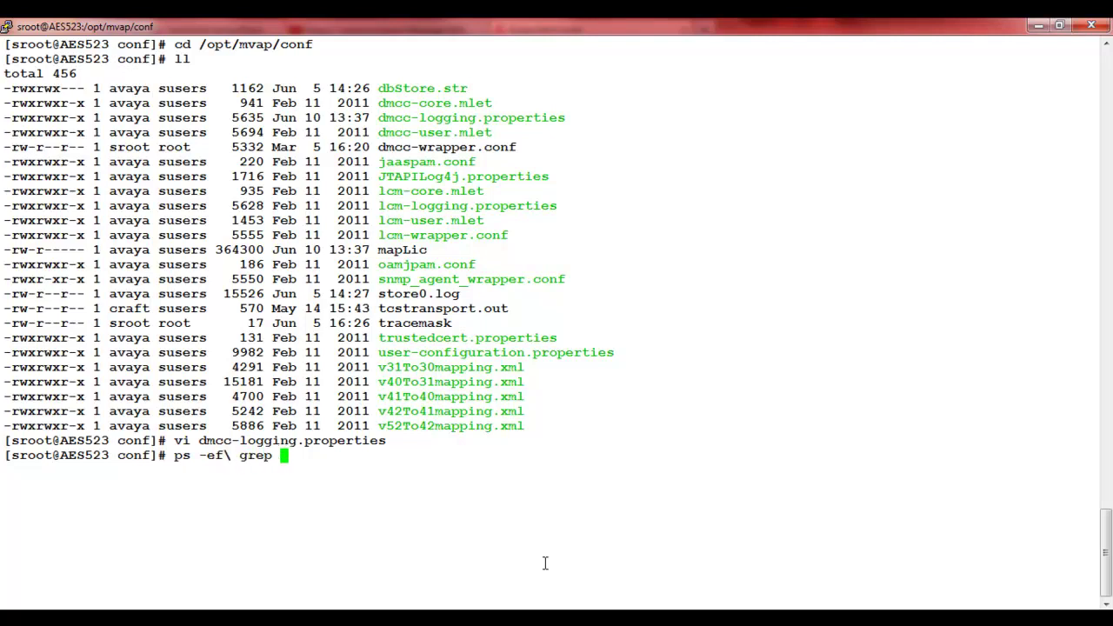
type("java")
key("Left")
key("Left")
key("Left")
key("Left")
key("Left")
key("Left")
key("Left")
key("Left")
key("Left")
key("Left")
key("BackSpace")
type("|")
key("Return")
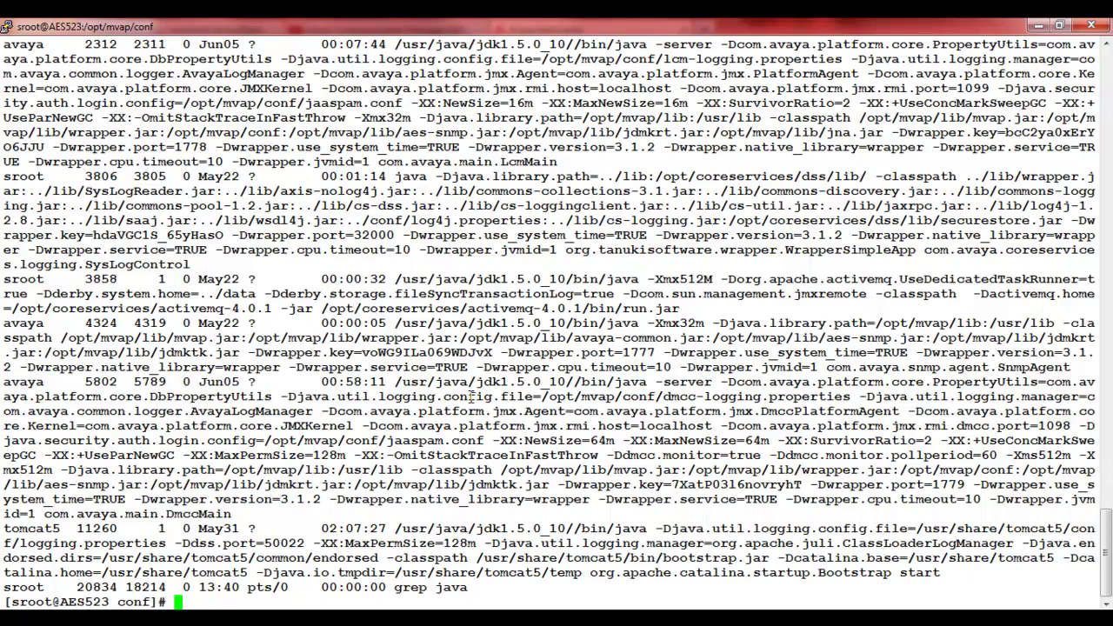
Restart the DMCC process by sending kill -12 to PID 5802
left_click_drag(663, 396, 849, 396)
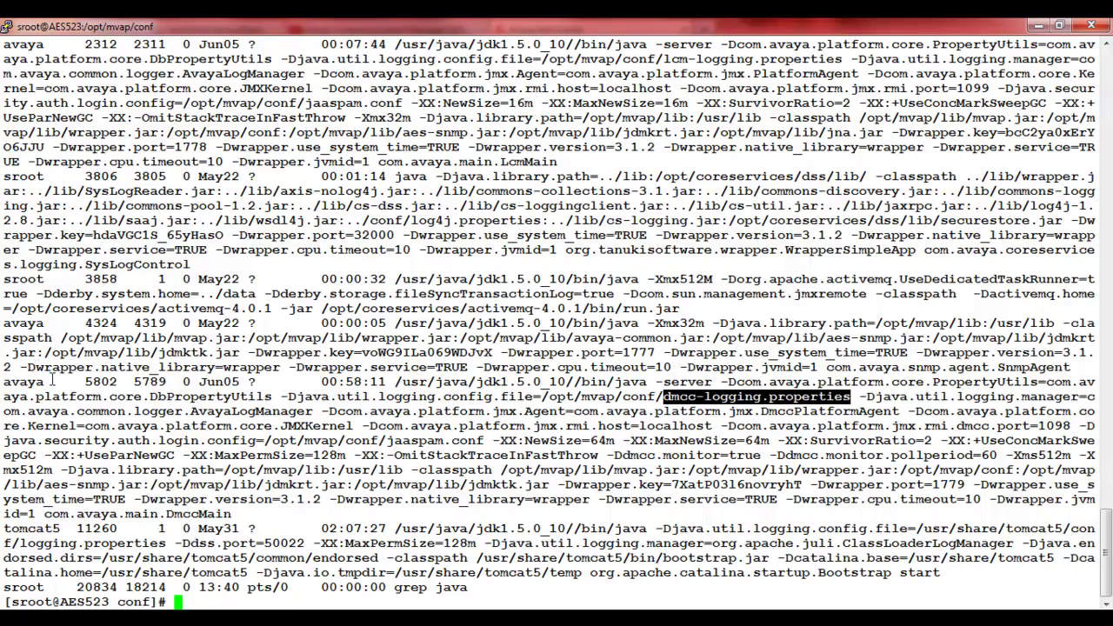
double_click(103, 381)
key("ctrl+c")
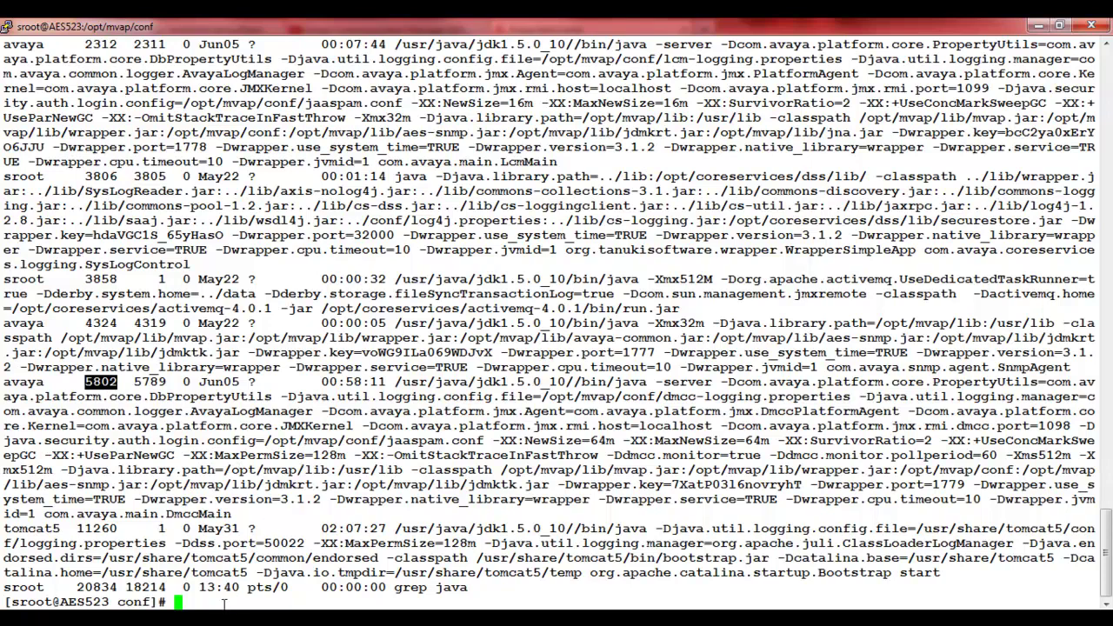
type("kill -12")
right_click(224, 601)
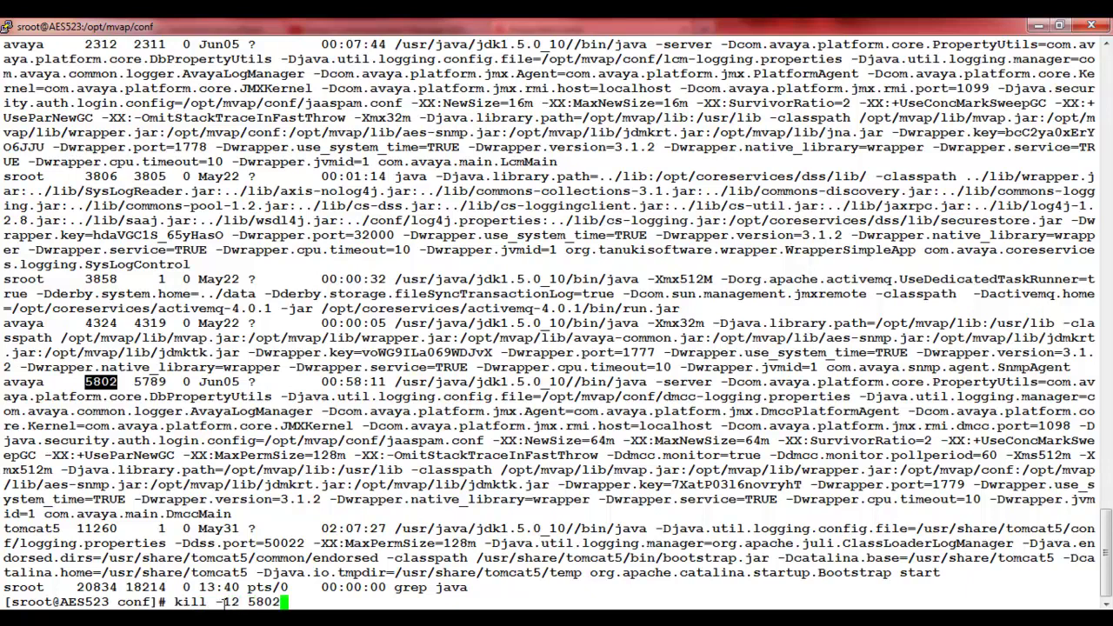
left_click(306, 600)
key("Return")
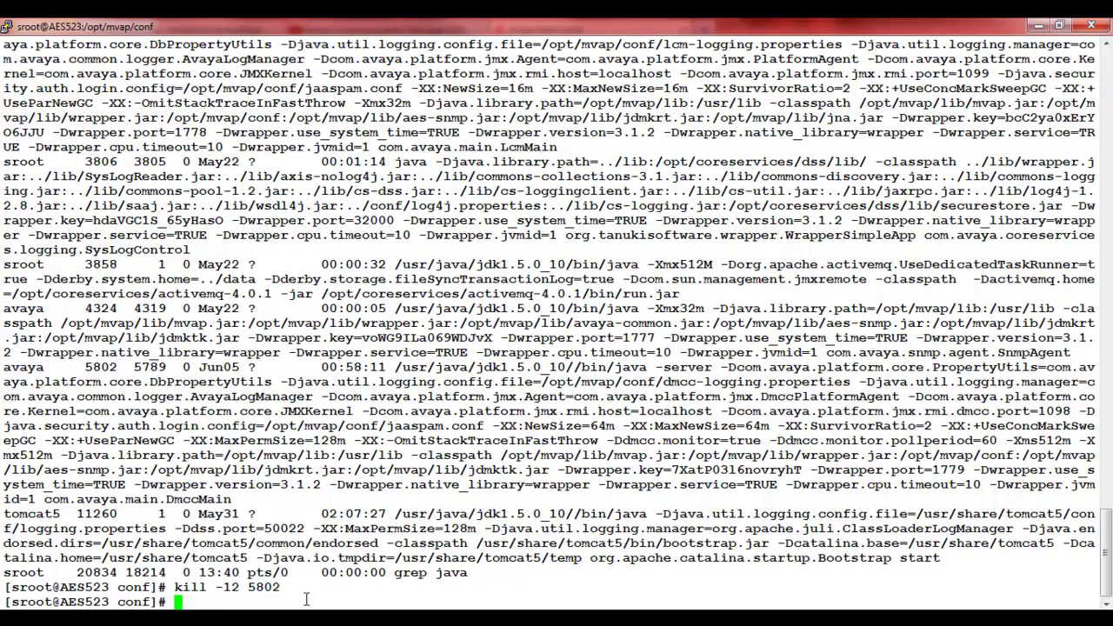
type("cd ../logs")
Change into /opt/mvap/logs, print the path with pwd and list the log files
key("Return")
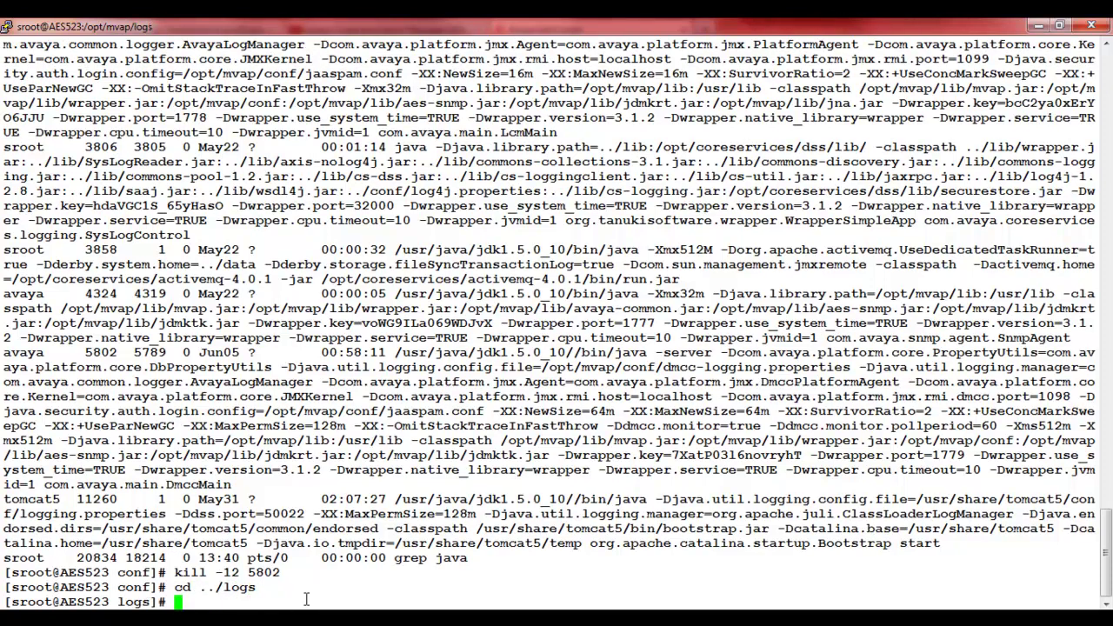
type("pwd")
key("Return")
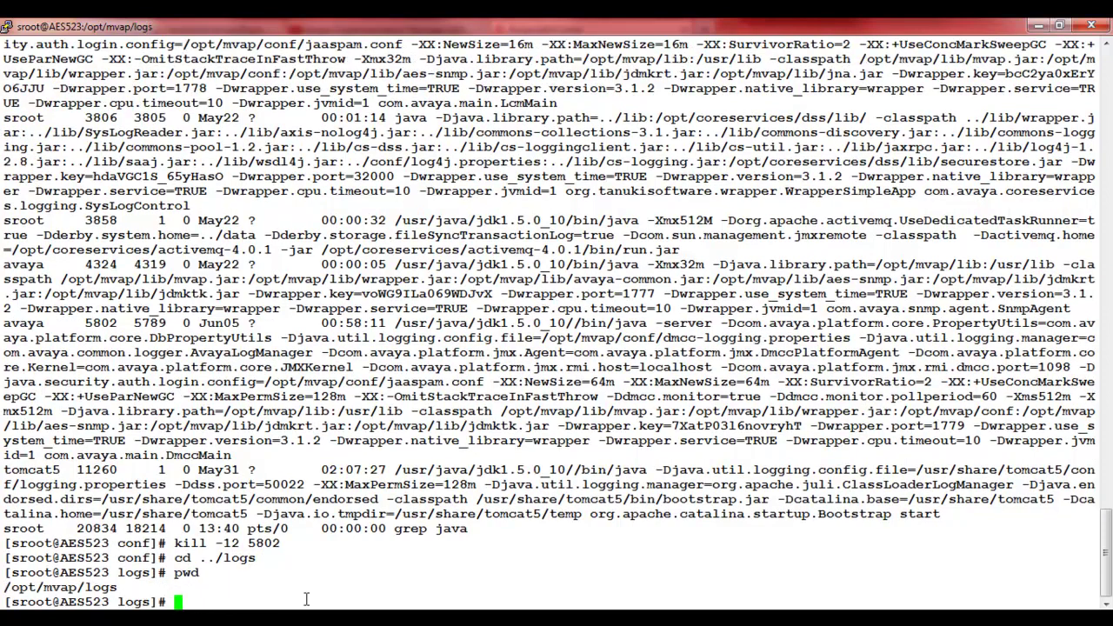
type("ll")
key("Return")
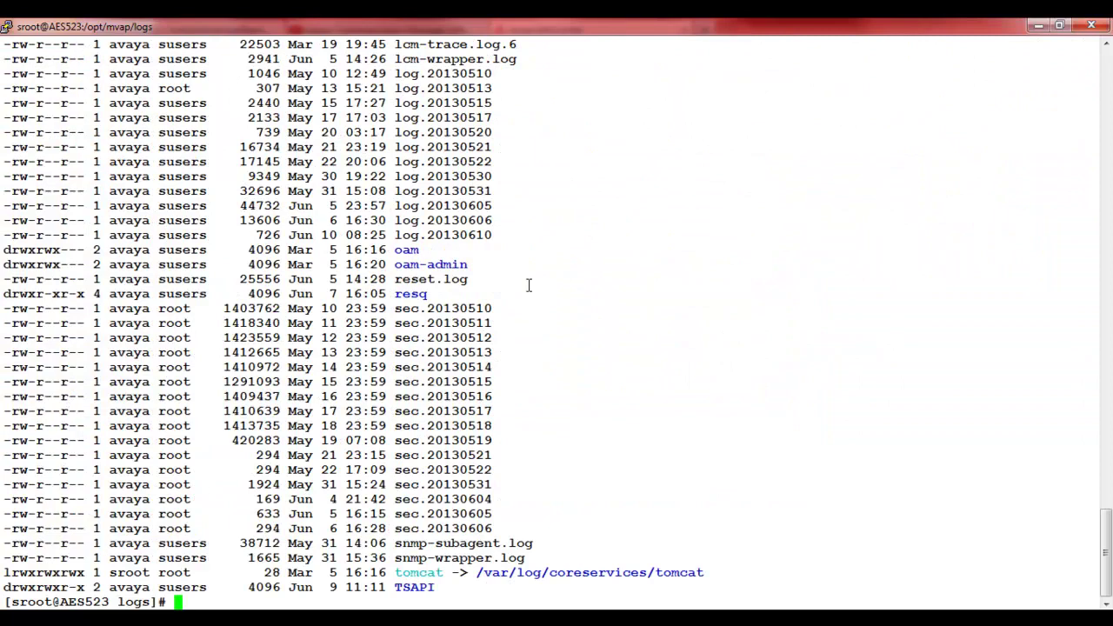
Enter tail -f dmcc-trace.log.0 at the prompt using the copied file name
scroll(527, 285, "up", 6)
scroll(528, 285, "up", 12)
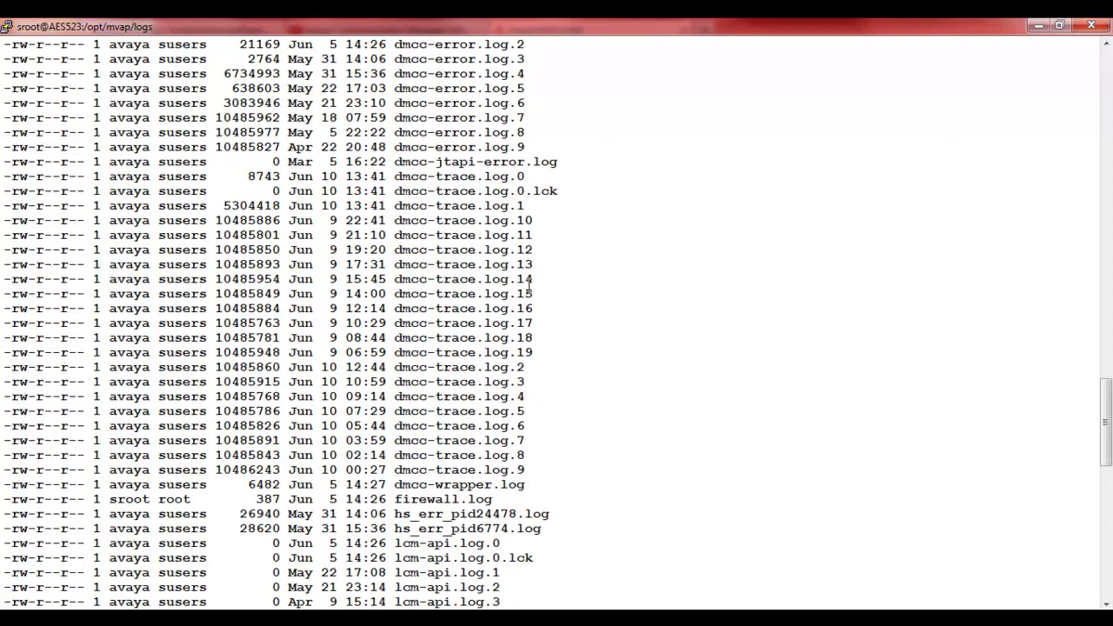
double_click(502, 184)
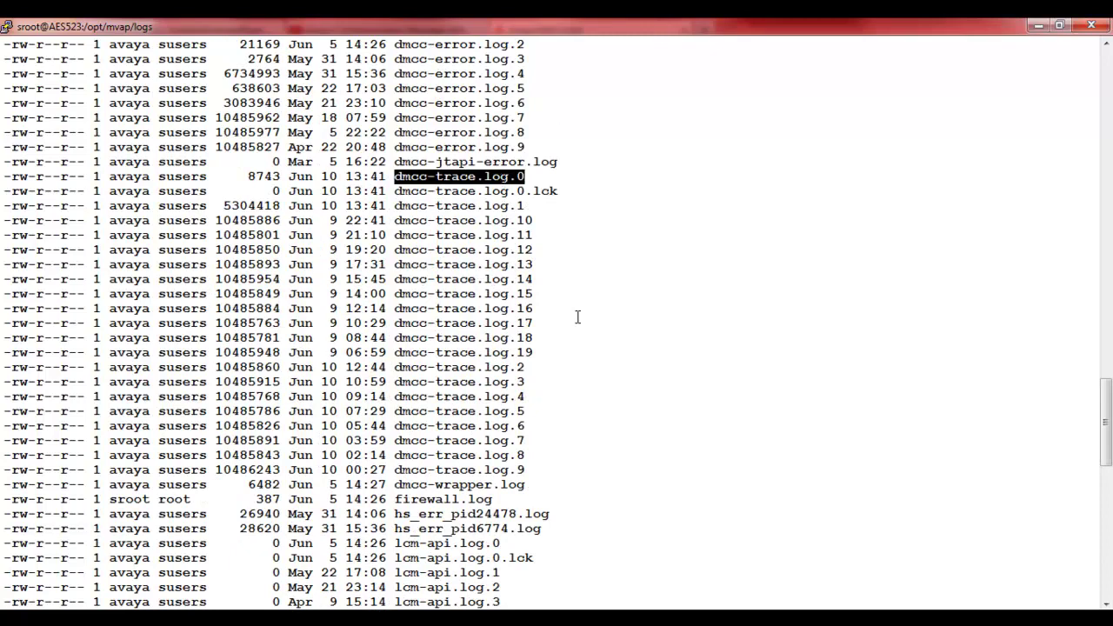
scroll(576, 316, "down", 19)
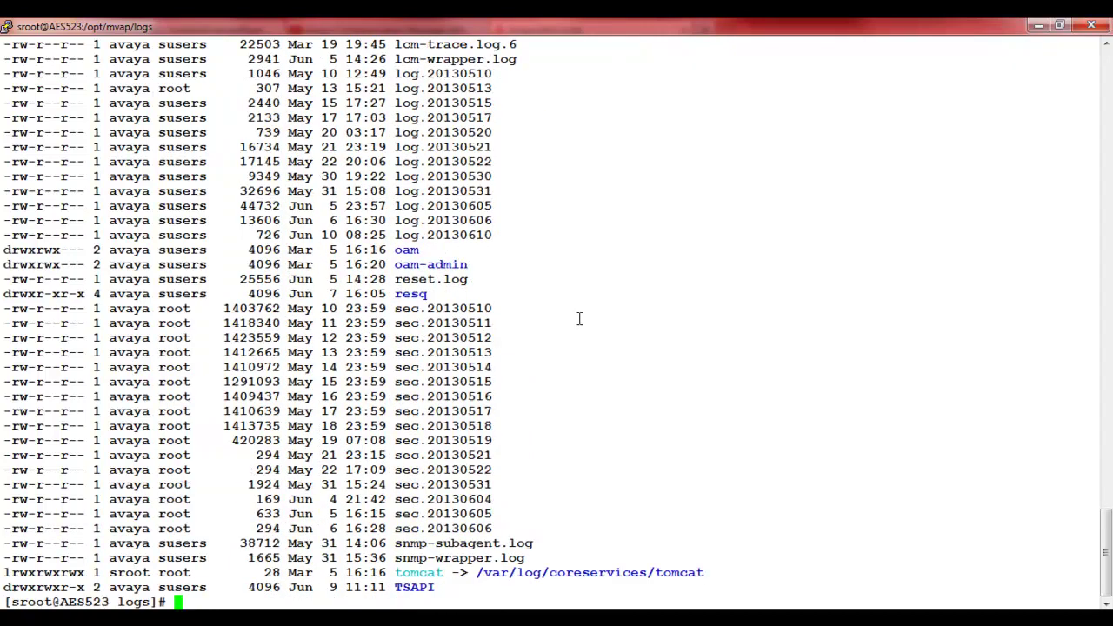
type("tail -f")
right_click(579, 318)
Tail dmcc-trace.log.0, stop it with Ctrl+C, and highlight the FINEST entries like 'Wrote 253 bytes'
key("Return")
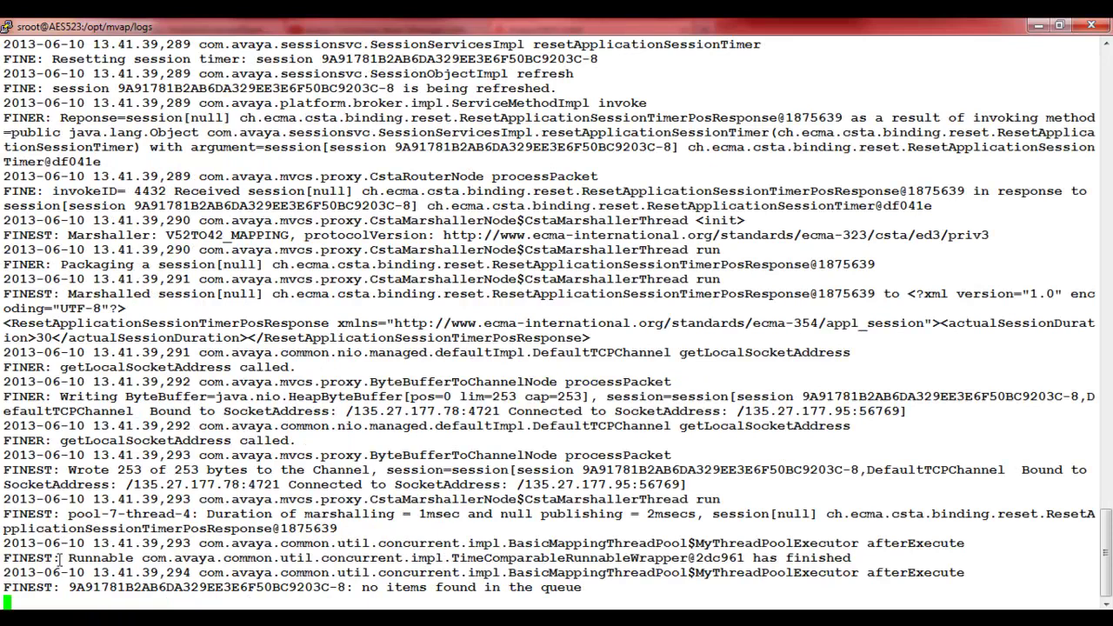
key("ctrl+c")
left_click_drag(54, 572, 2, 572)
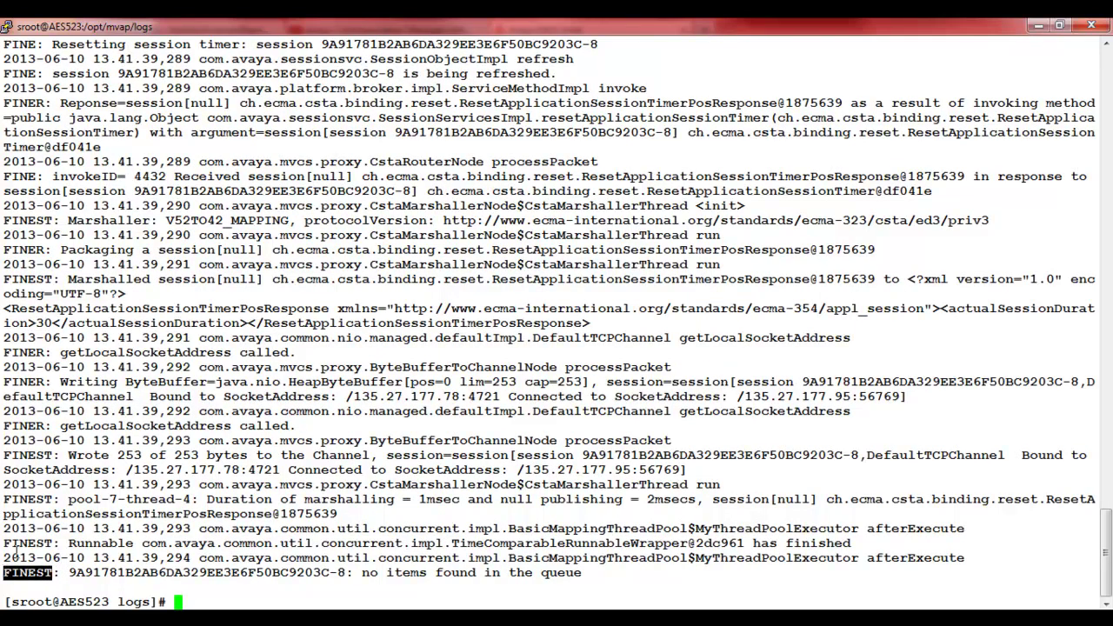
left_click_drag(54, 455, 2, 454)
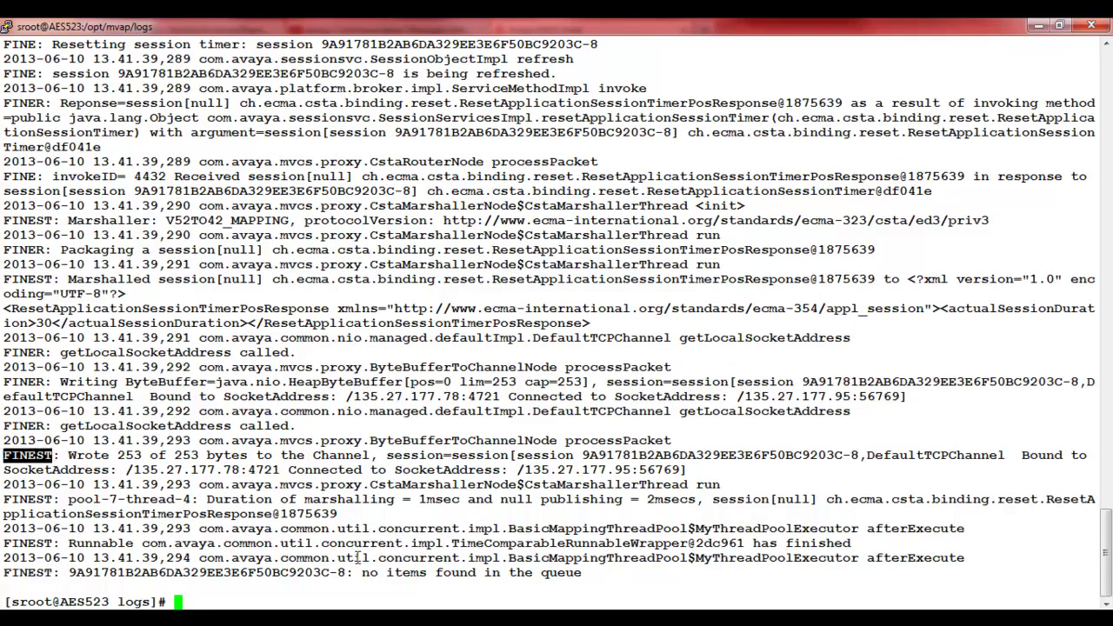
left_click(204, 602)
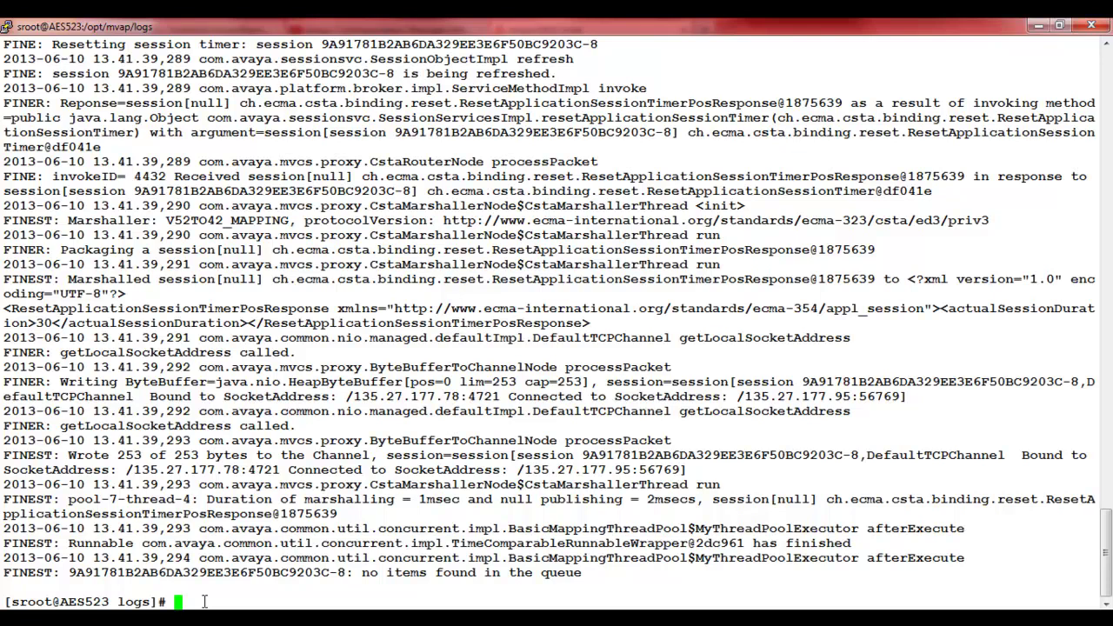